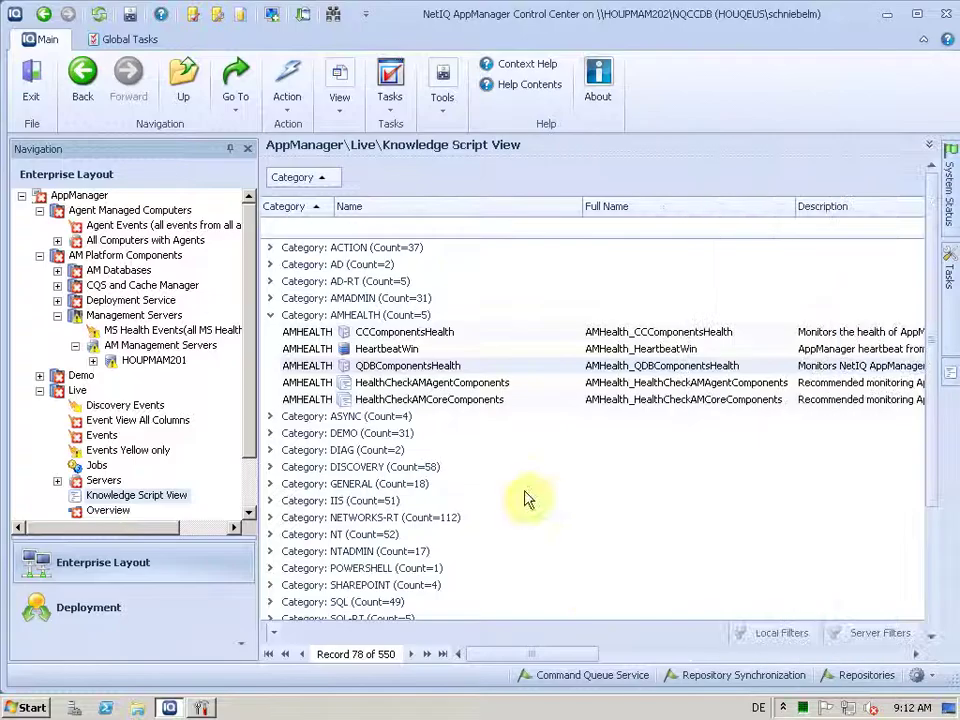
# Step: Browse the AMHealth Knowledge Scripts and open the CCComponentsHealth script's properties
pyautogui.click(405, 333)
pyautogui.click(399, 367)
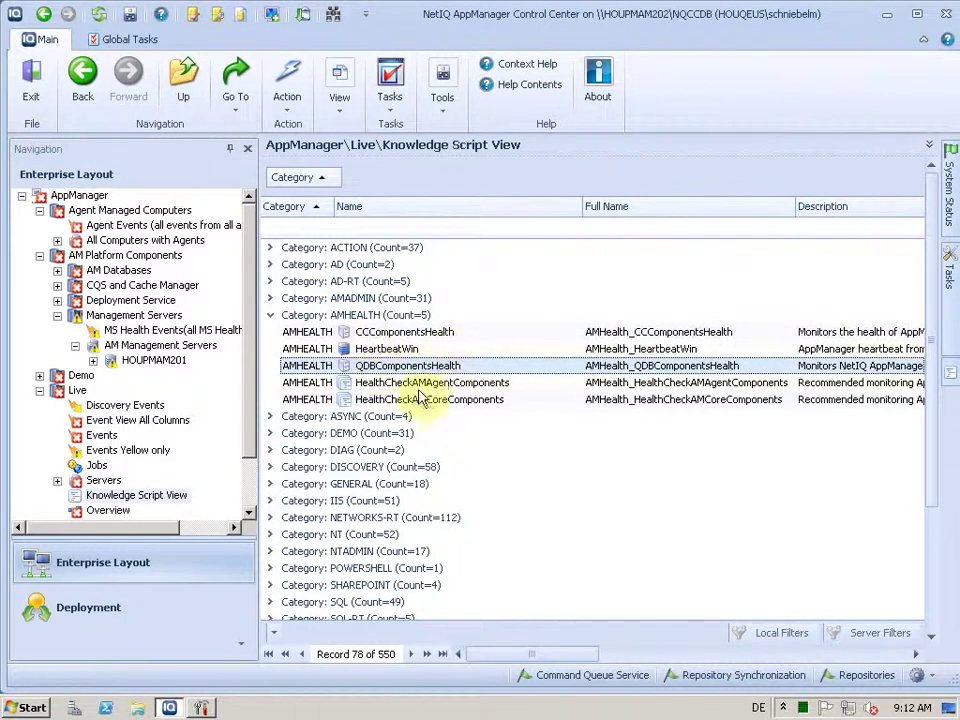
pyautogui.click(401, 401)
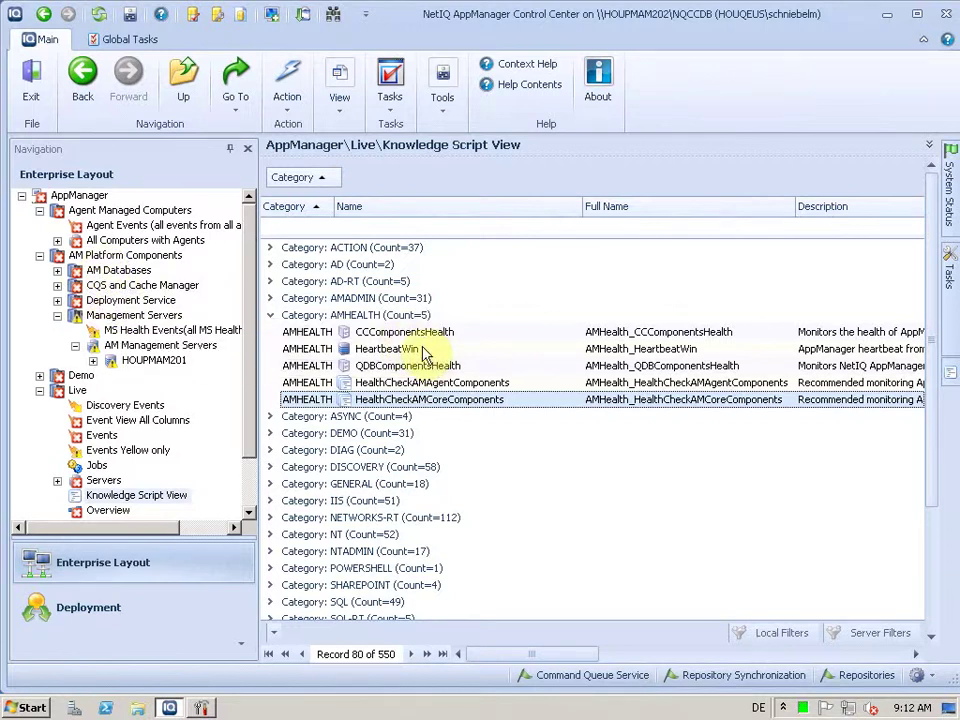
pyautogui.press('Up')
pyautogui.press('Up')
pyautogui.press('Up')
pyautogui.press('Up')
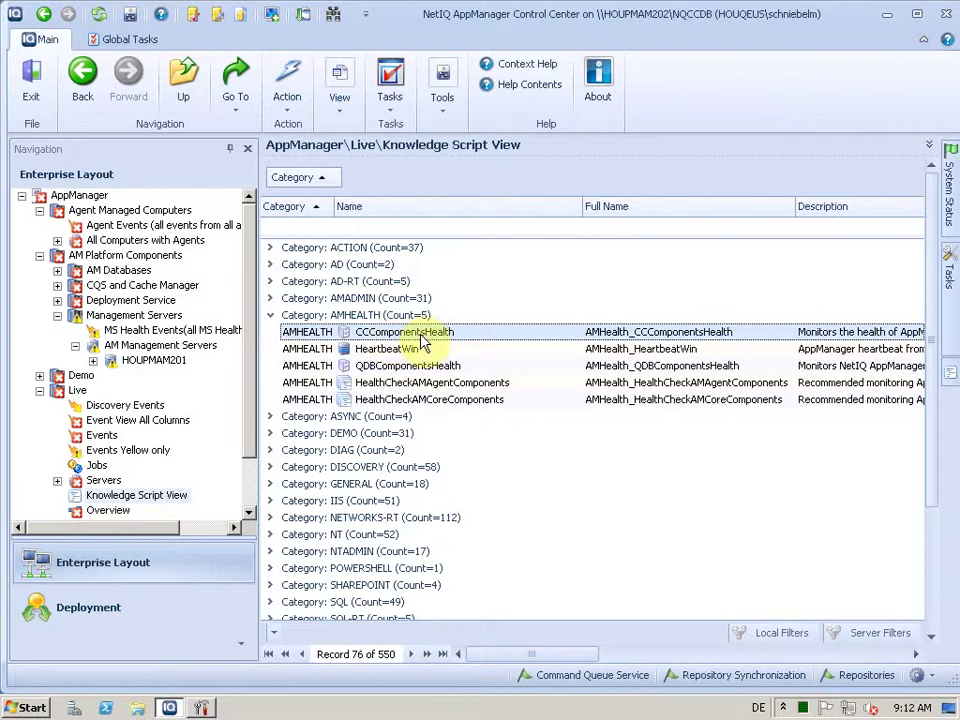
pyautogui.doubleClick(420, 334)
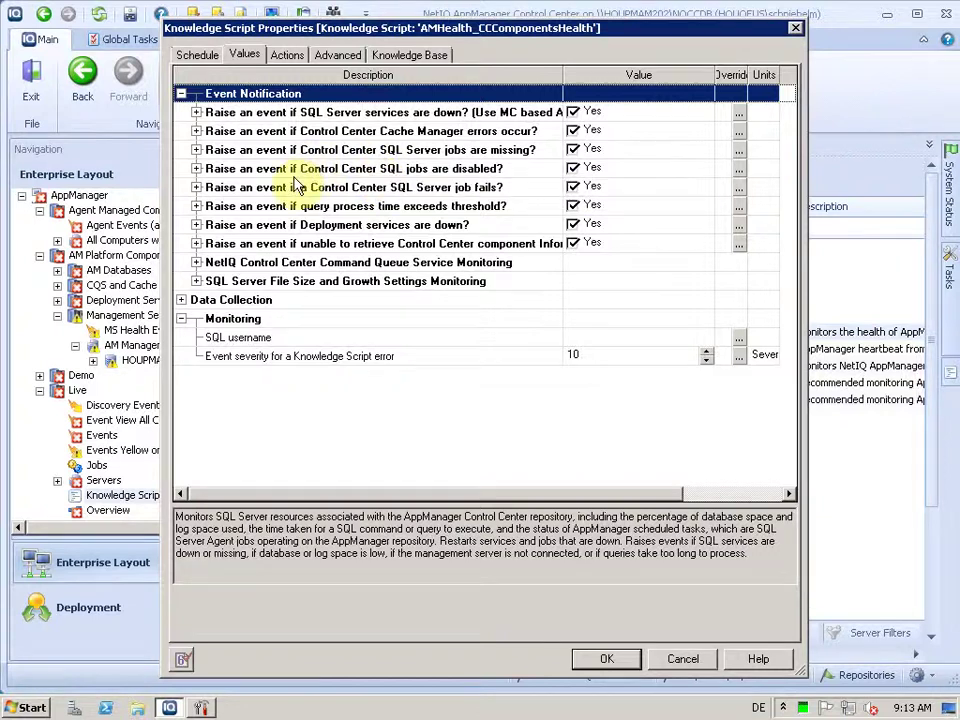
# Step: Review CCComponentsHealth's SQL jobs disabled, Command Queue Service and log space collection options, then close without saving
pyautogui.click(196, 168)
pyautogui.click(196, 168)
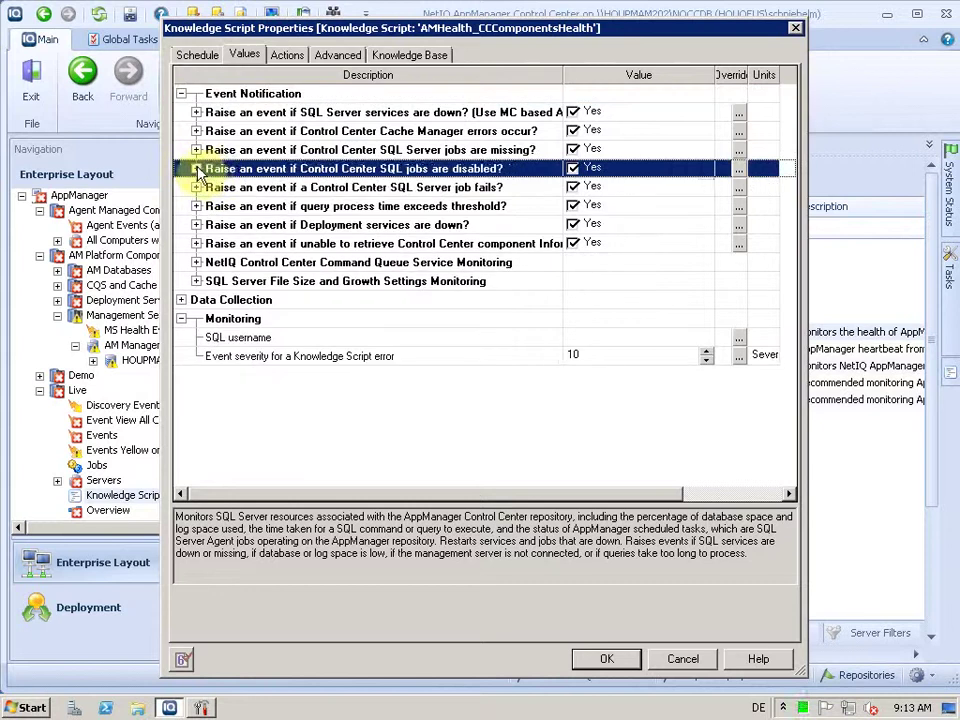
pyautogui.click(196, 168)
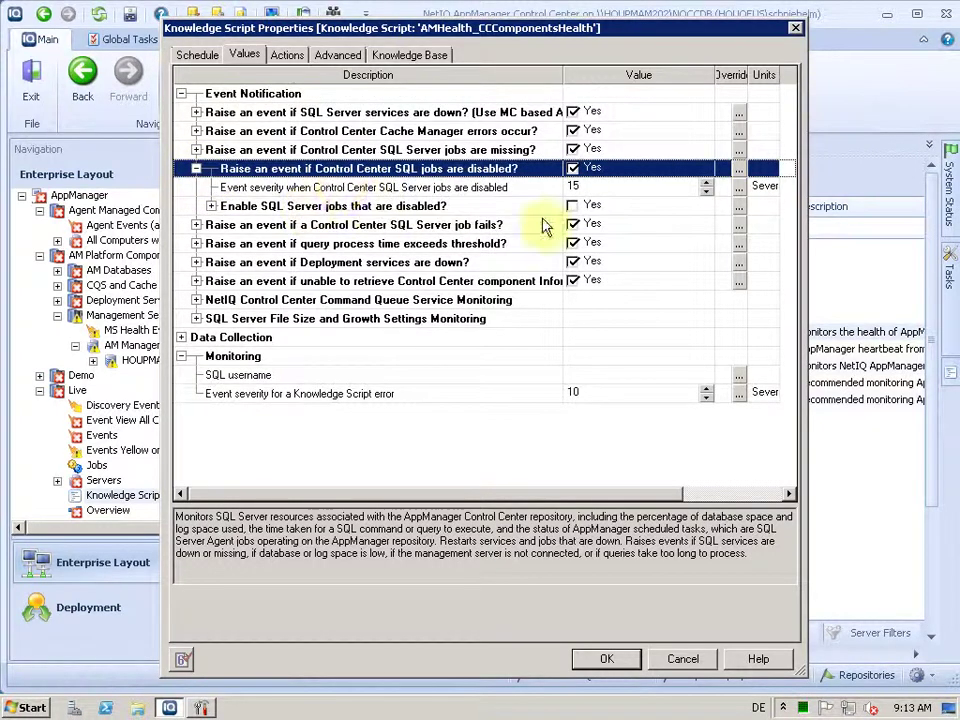
pyautogui.click(196, 168)
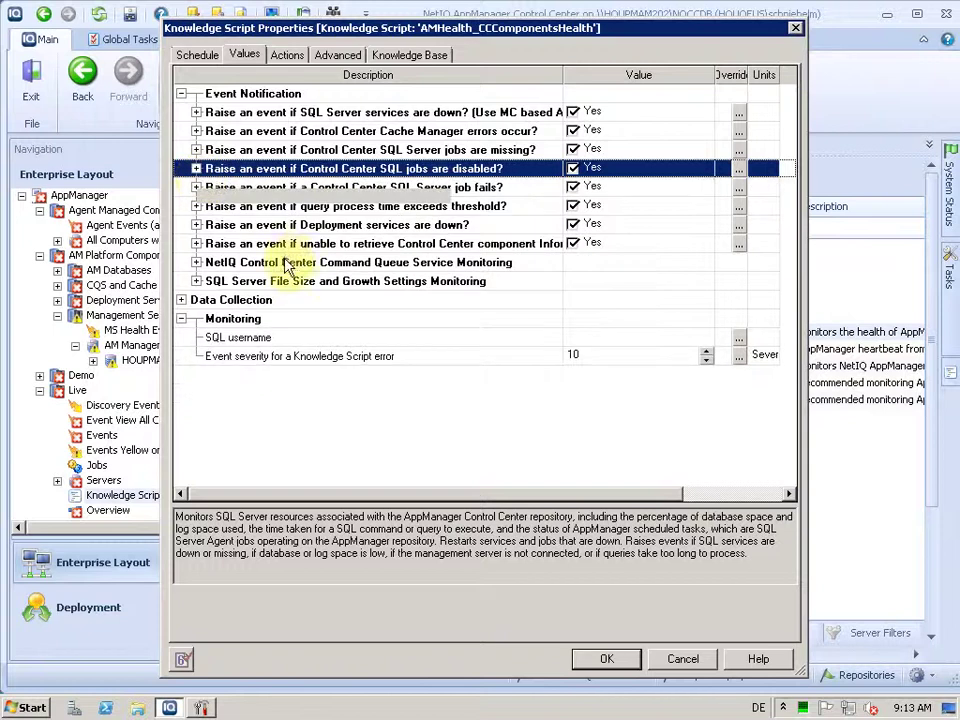
pyautogui.click(287, 263)
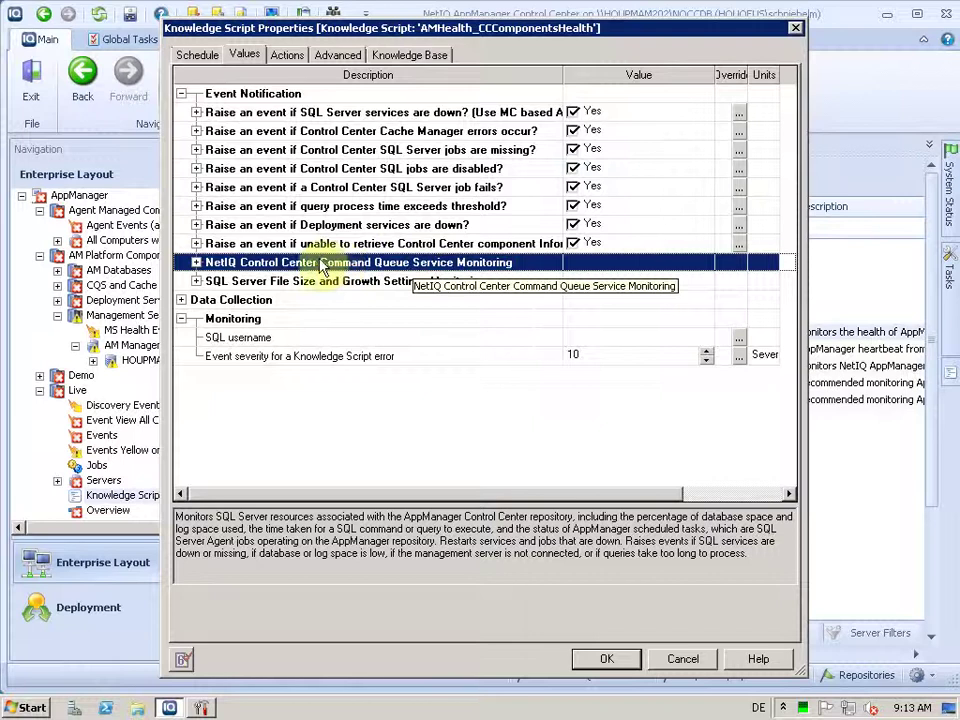
pyautogui.click(196, 262)
pyautogui.click(279, 306)
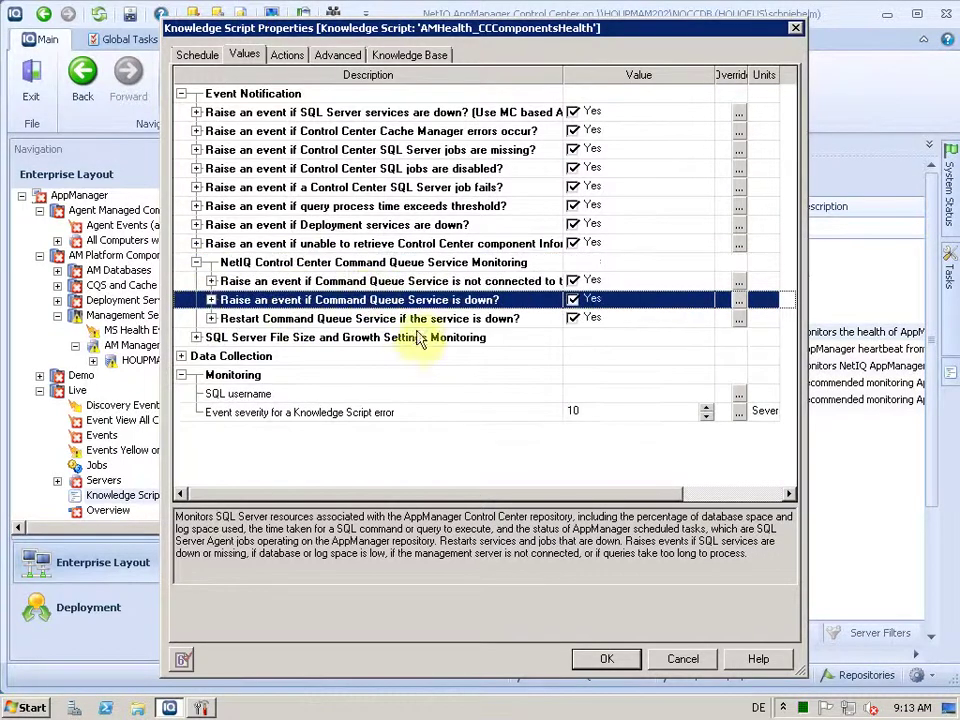
pyautogui.click(182, 357)
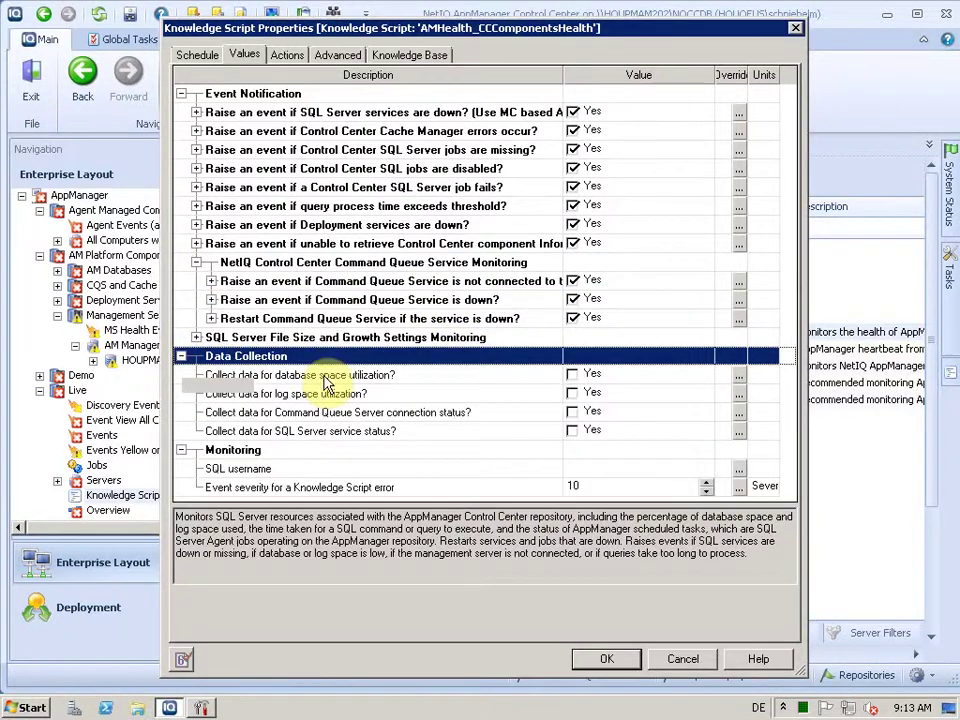
pyautogui.click(430, 394)
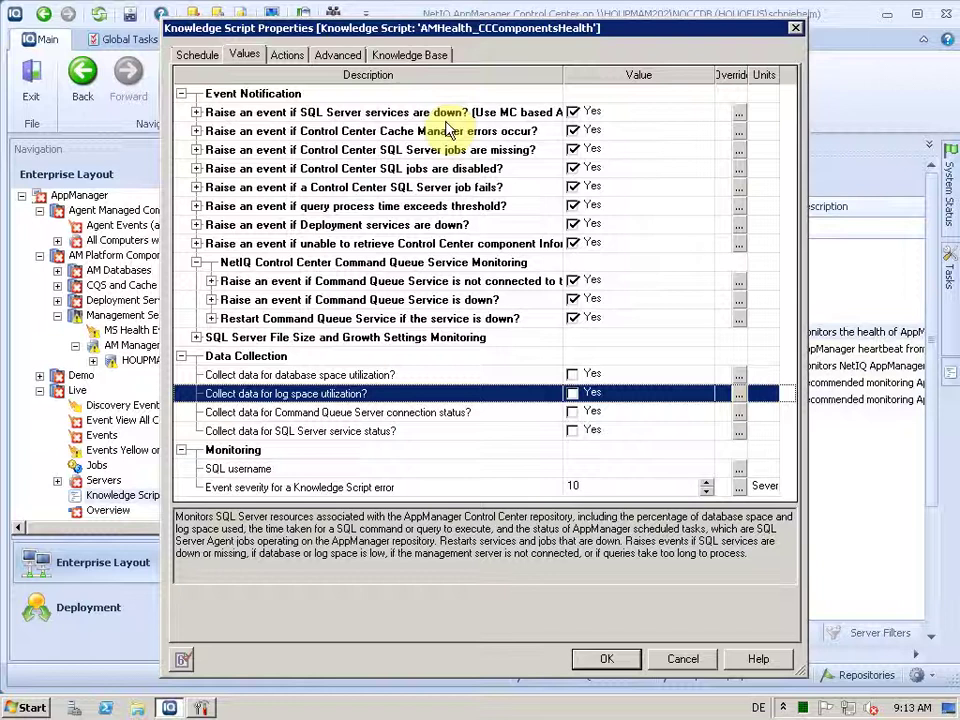
pyautogui.click(690, 662)
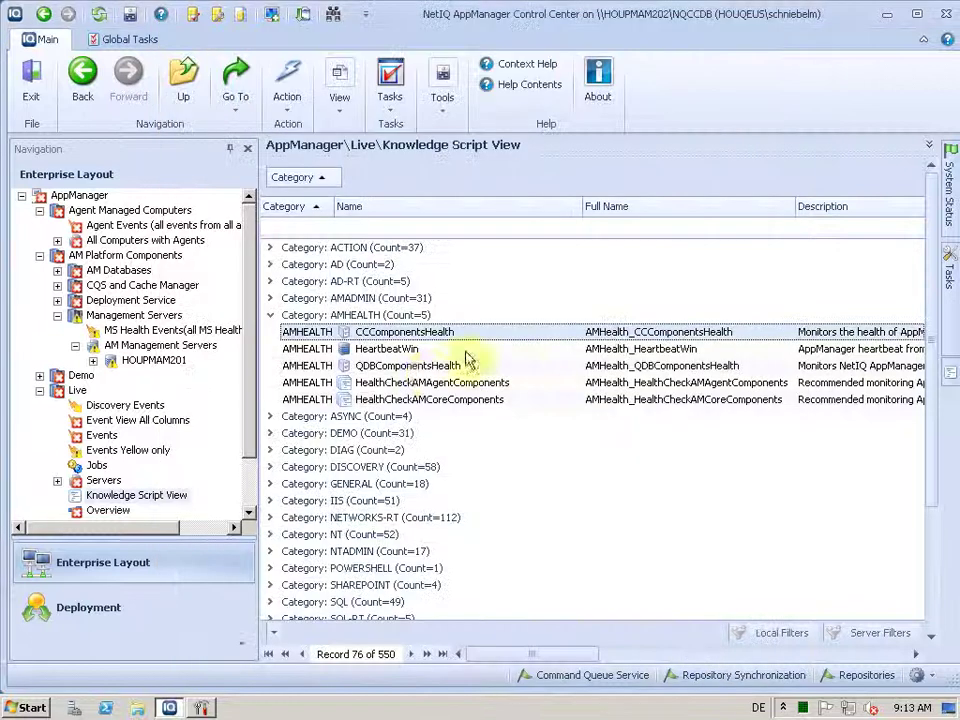
# Step: Open QDBComponentsHealth and inspect its data map file usage threshold (80%, severity 15) and Data Collection options
pyautogui.doubleClick(428, 367)
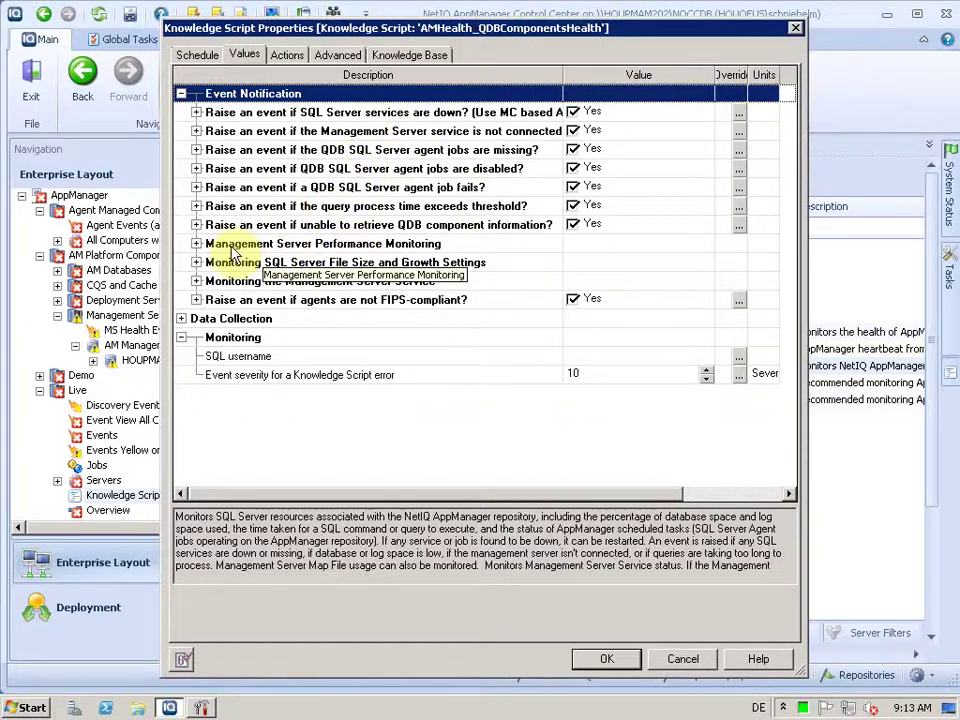
pyautogui.click(197, 243)
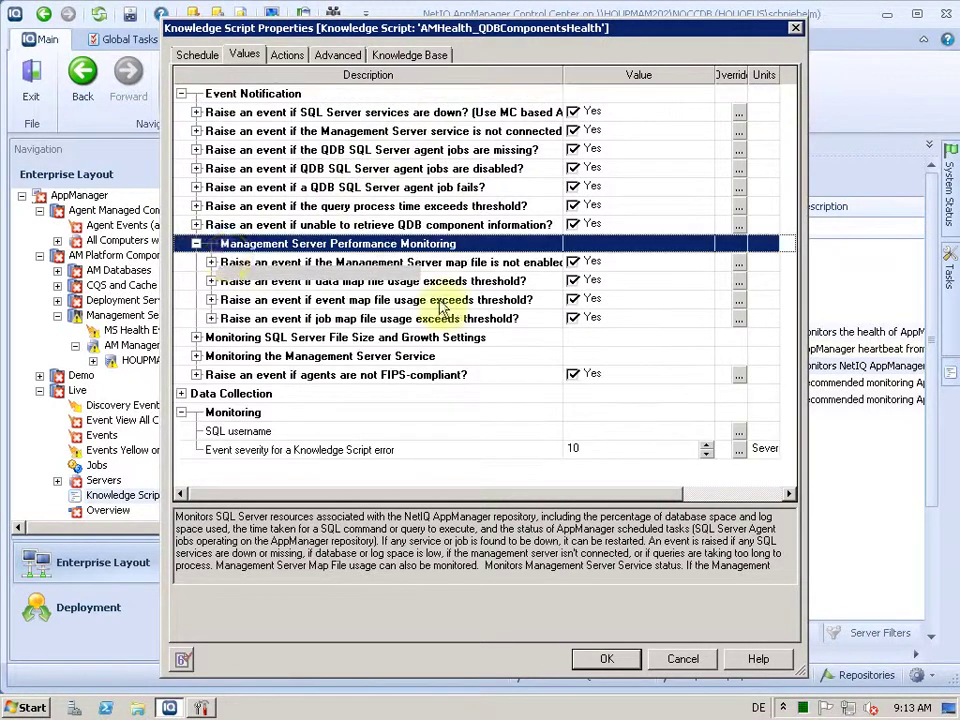
pyautogui.click(455, 302)
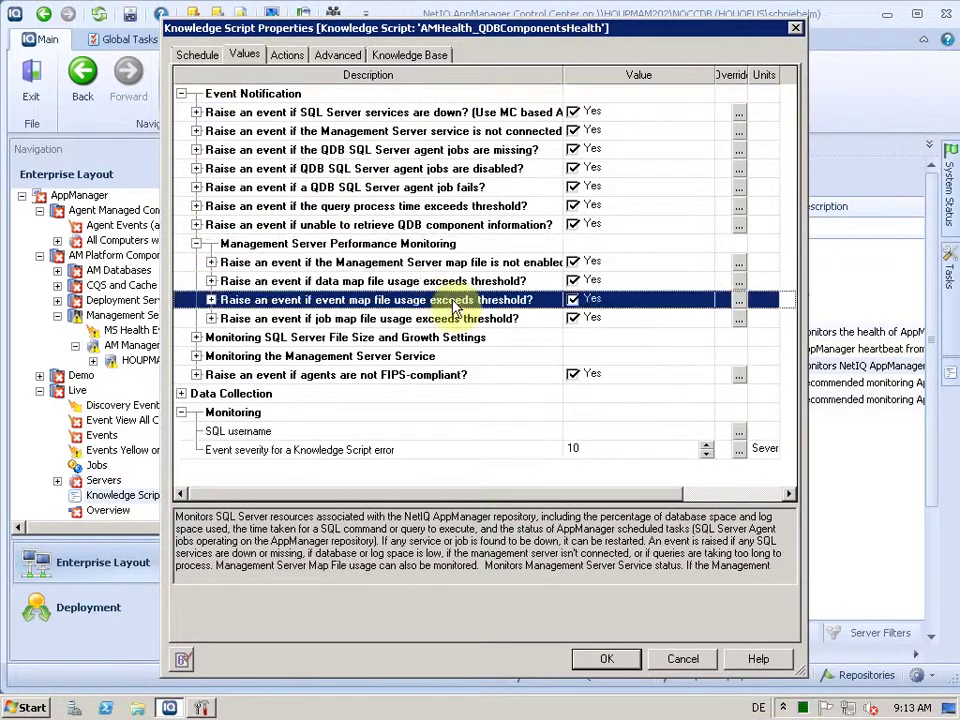
pyautogui.click(310, 282)
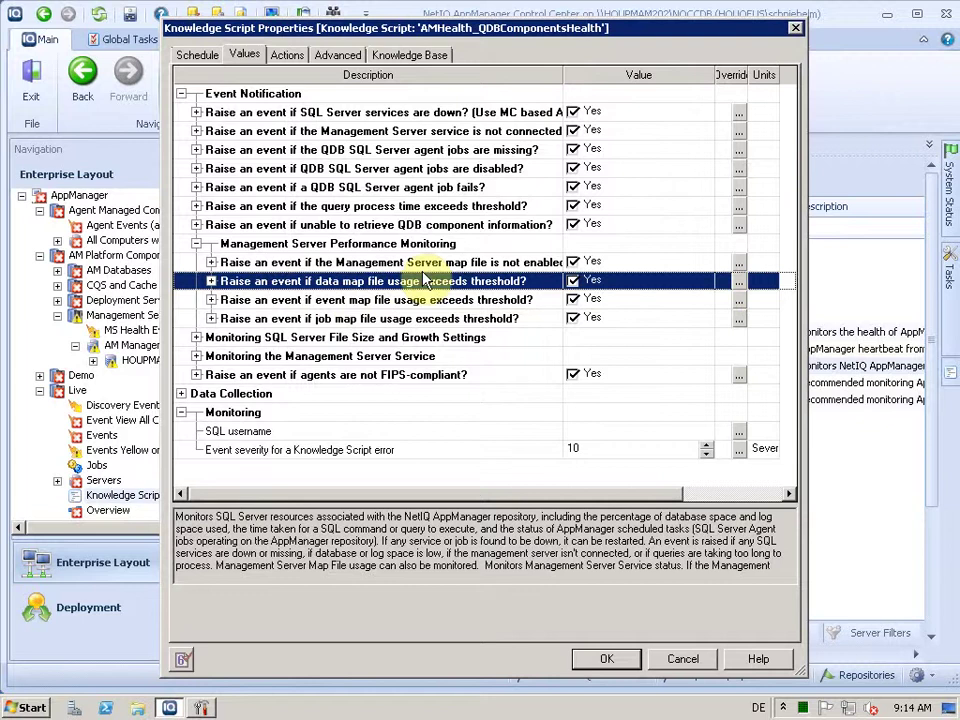
pyautogui.click(211, 282)
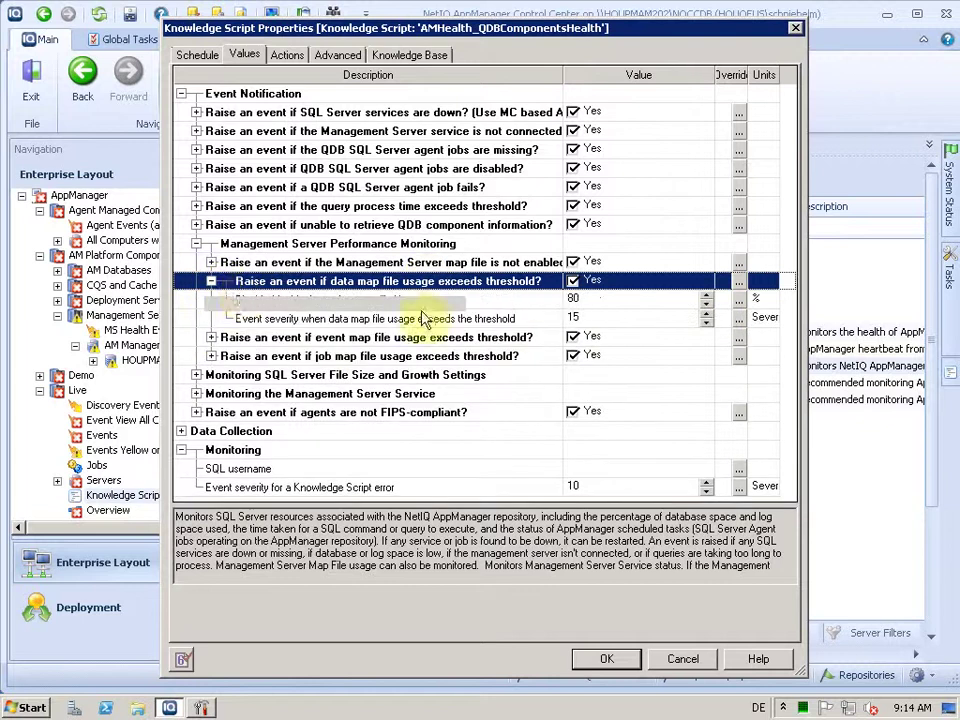
pyautogui.click(427, 304)
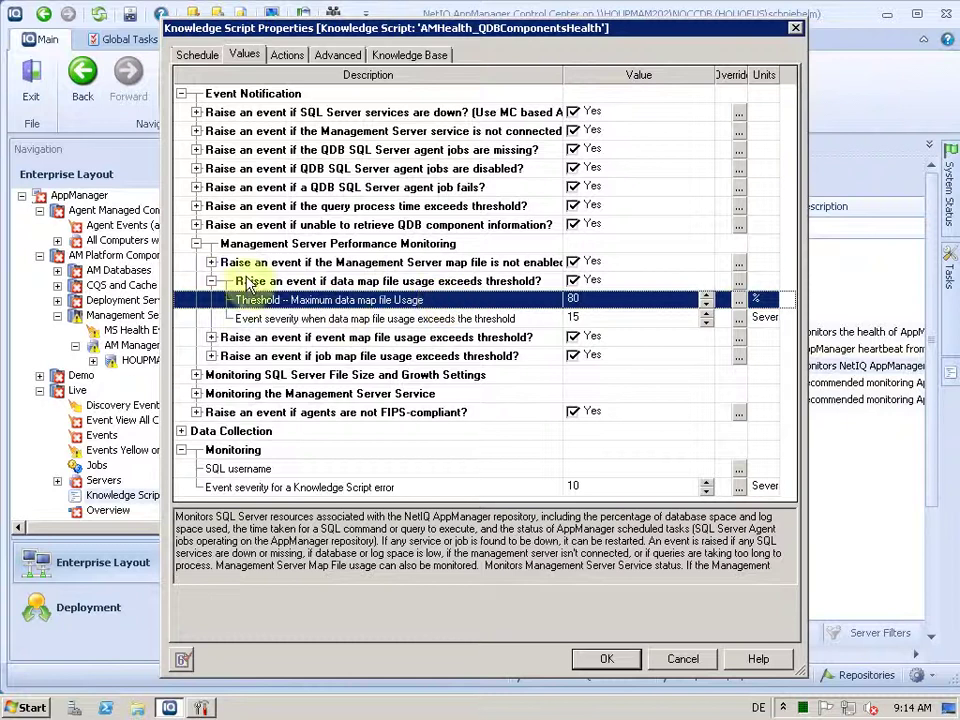
pyautogui.click(197, 244)
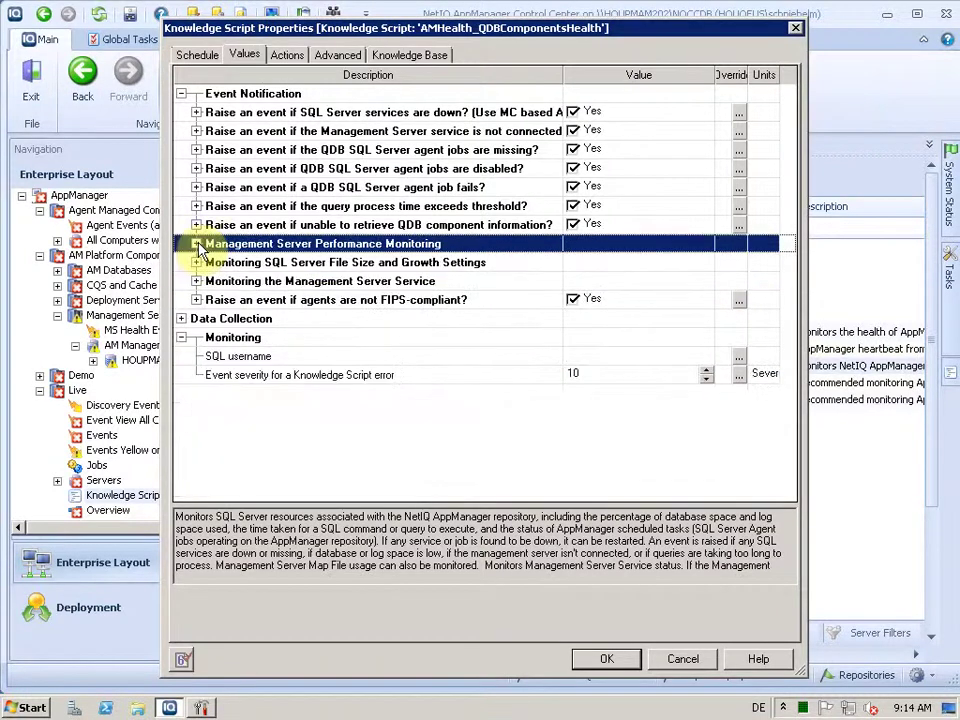
pyautogui.click(182, 319)
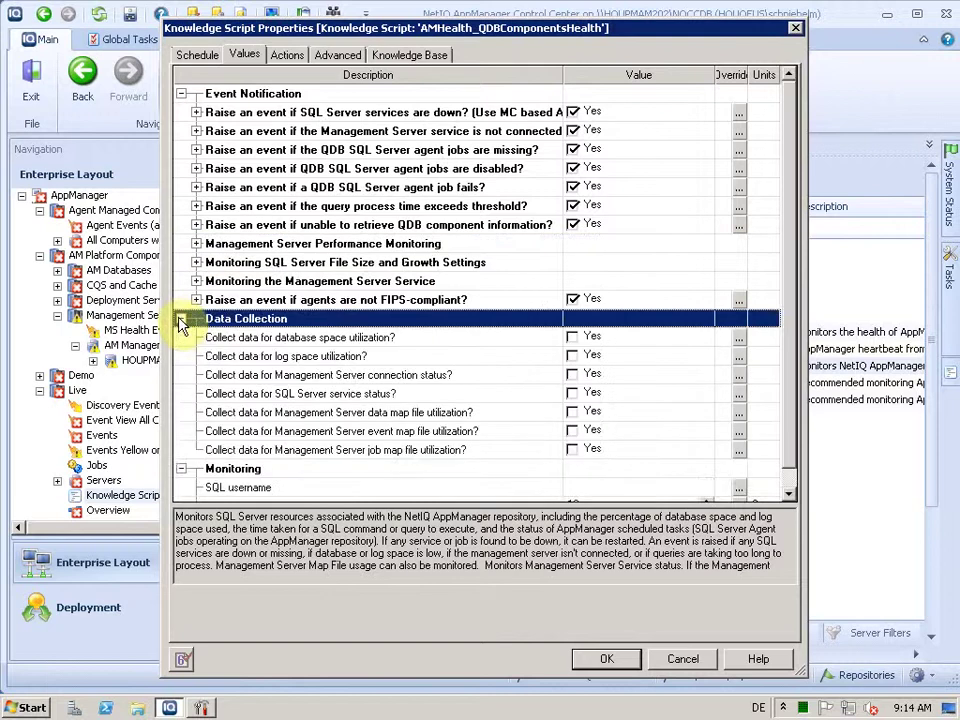
pyautogui.click(181, 319)
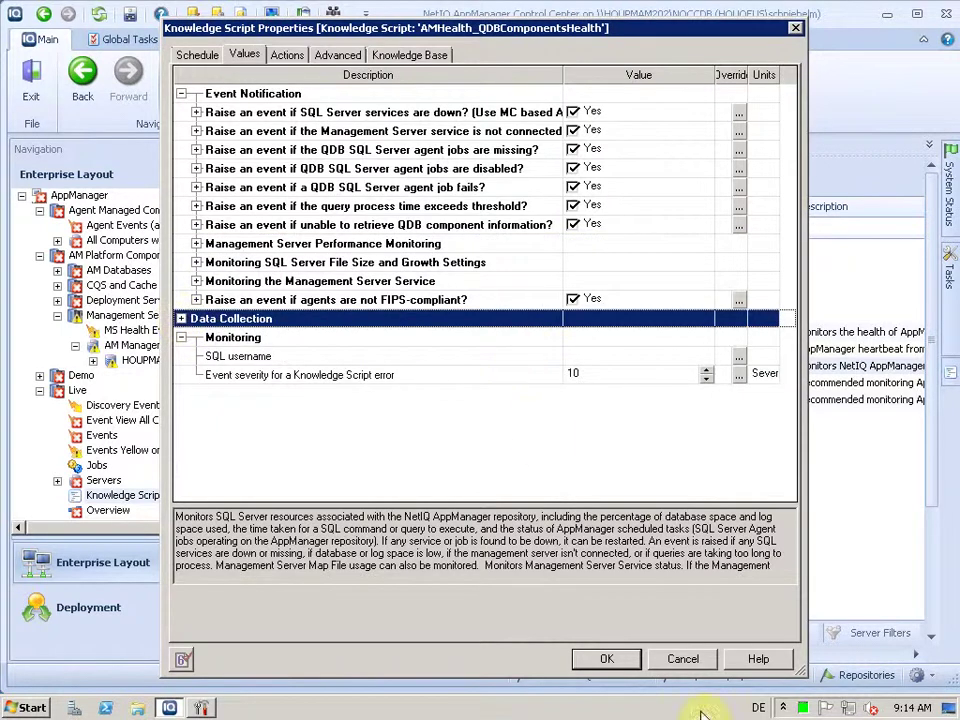
# Step: Close the script properties, open HOUPMAM201's MS Health Events, and view warning event 35737's details
pyautogui.click(681, 660)
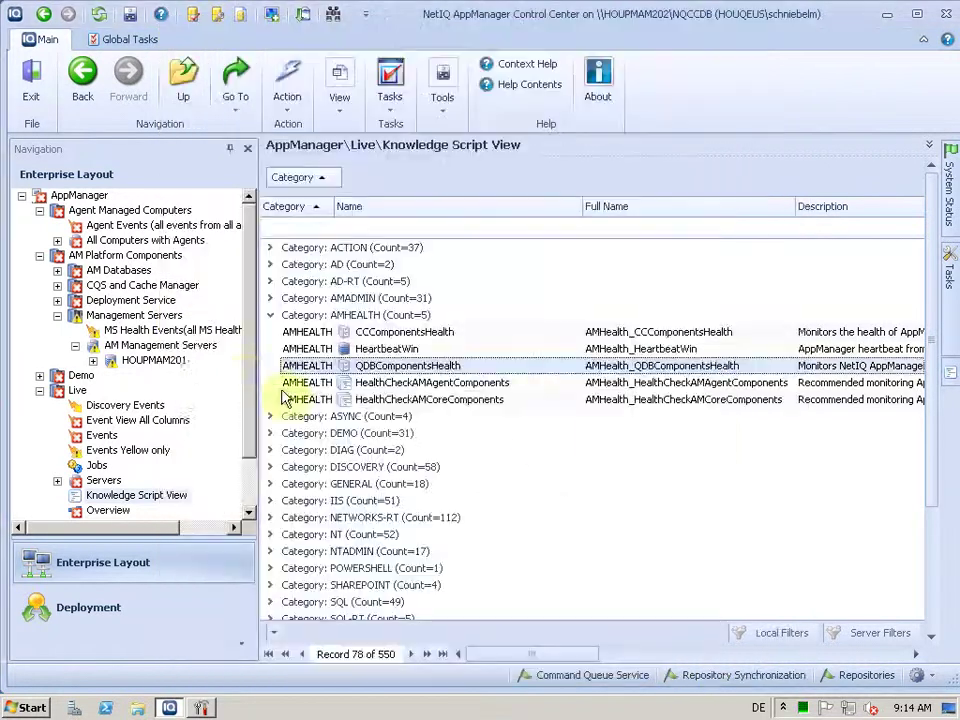
pyautogui.click(153, 362)
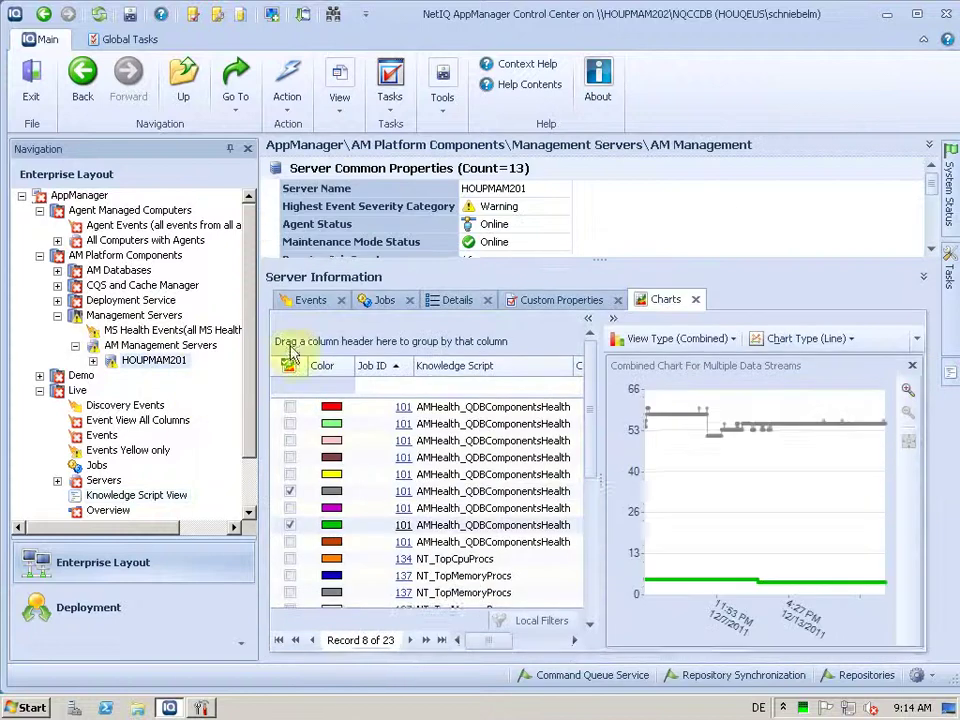
pyautogui.click(163, 330)
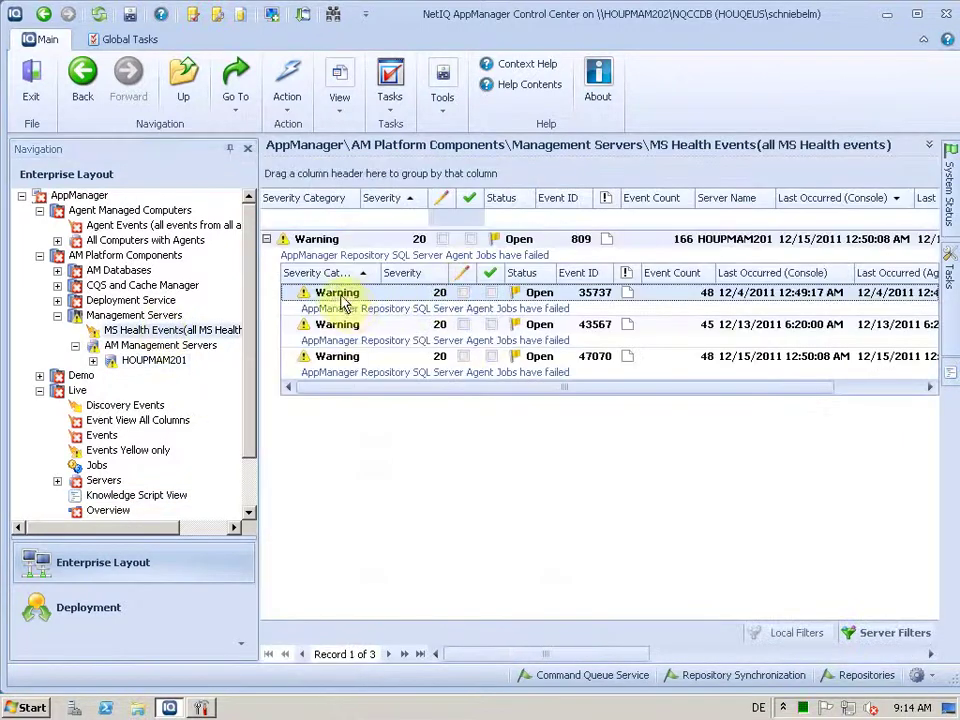
pyautogui.doubleClick(342, 301)
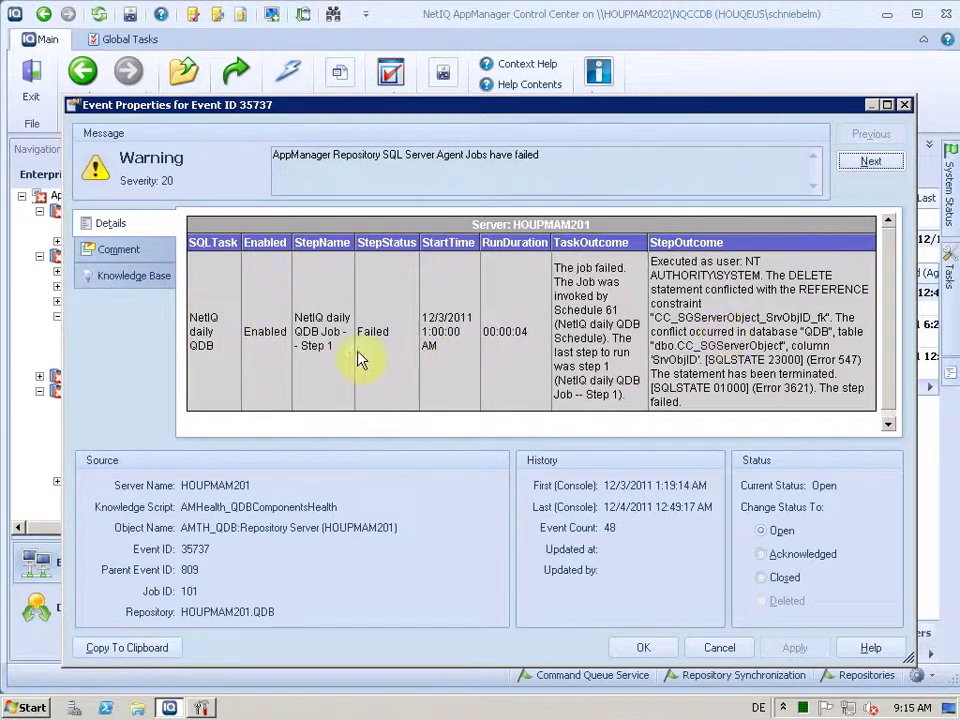
pyautogui.click(719, 648)
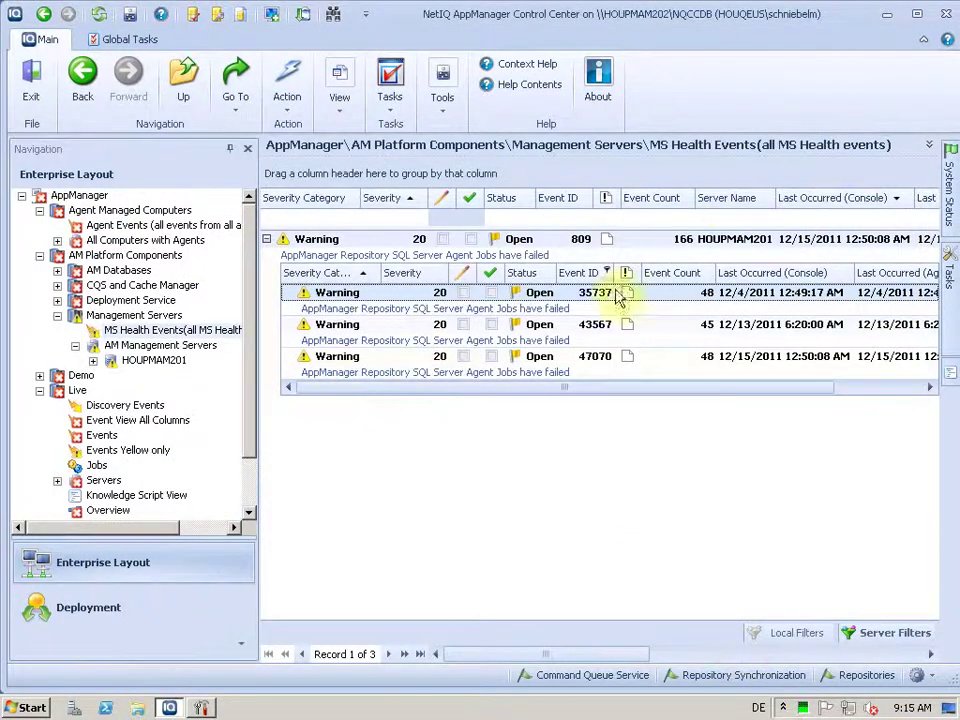
# Step: Show HOUPMAM201's combined map file and database space chart, scrolling the grid right to the Legend column
pyautogui.click(137, 362)
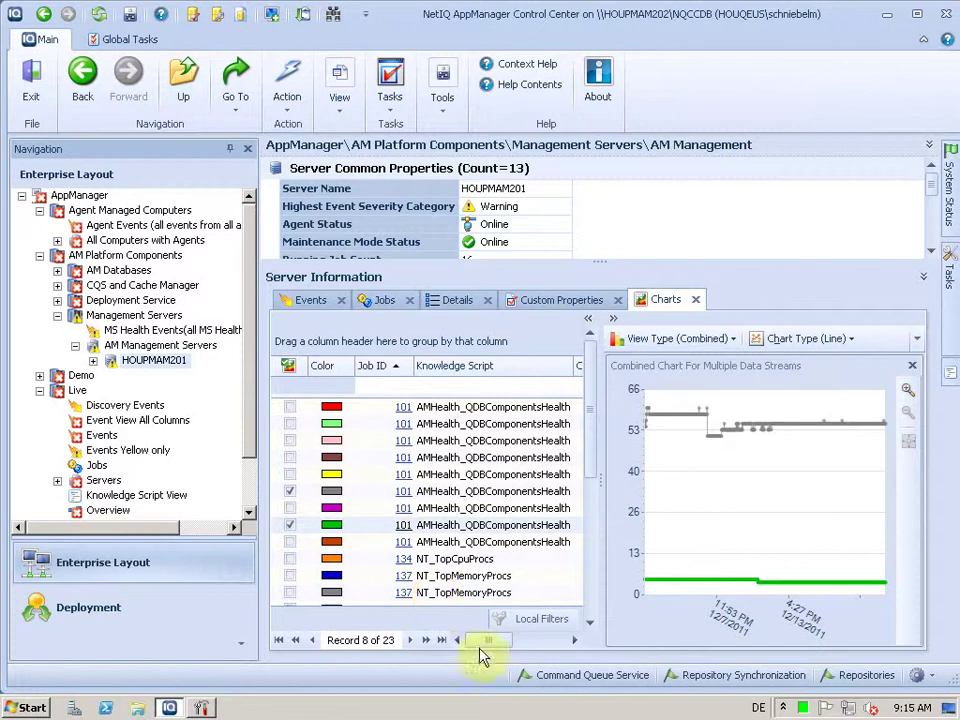
pyautogui.moveTo(487, 648); pyautogui.dragTo(533, 642)
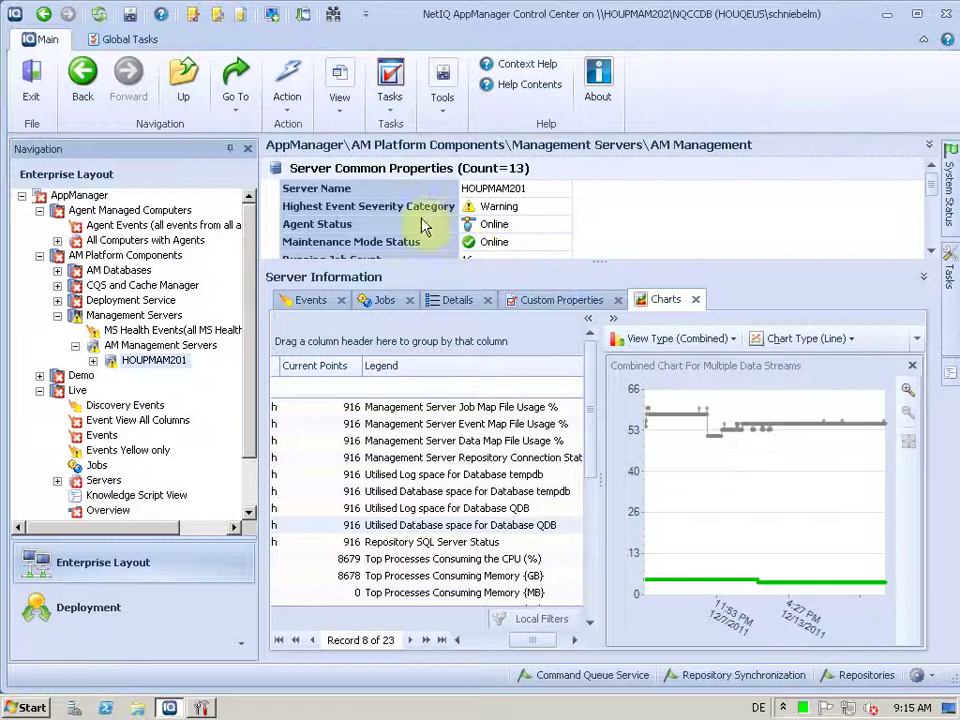
pyautogui.moveTo(107, 325)
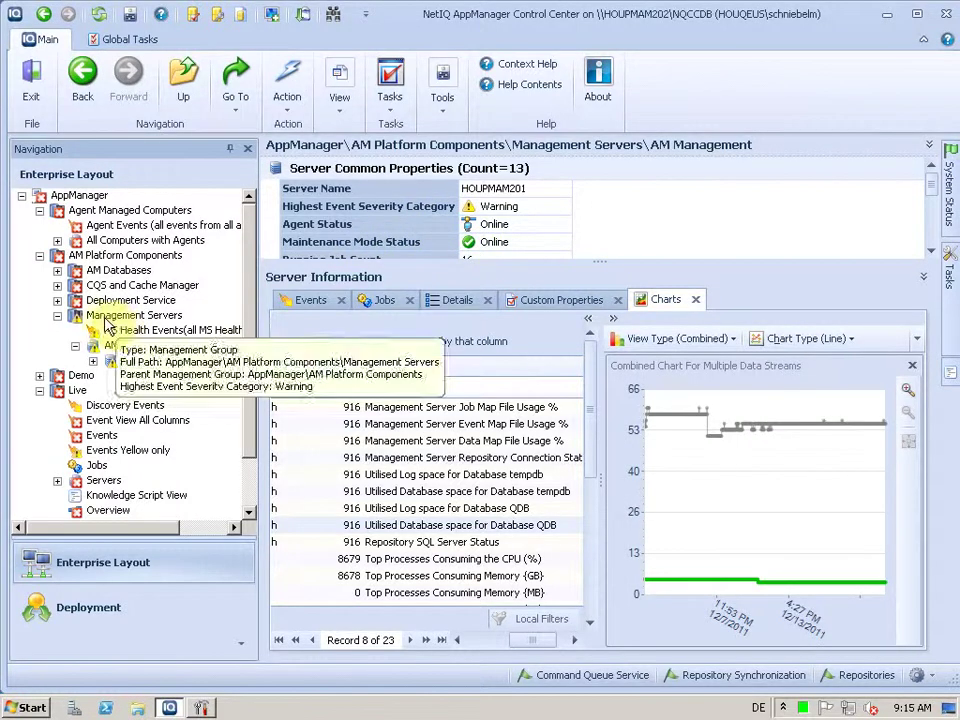